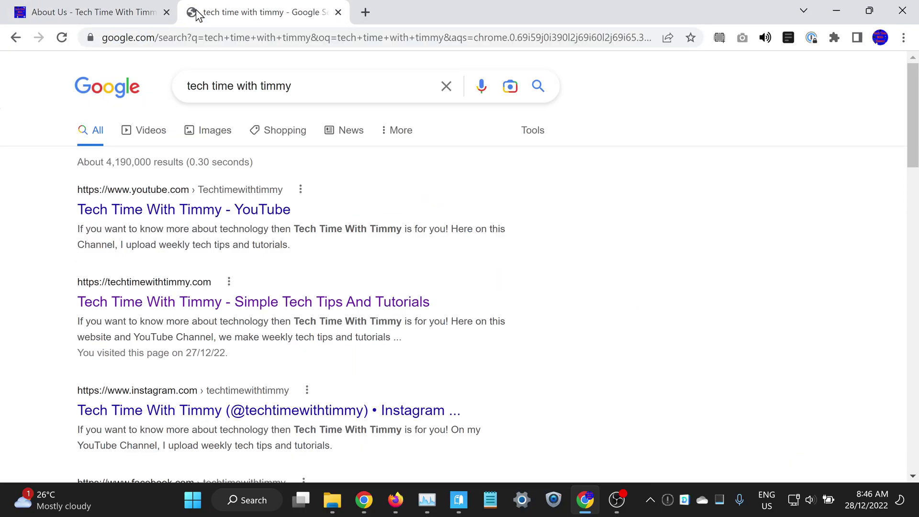
Step: Open the techtimewithtimmy.com About Us page from the search results
{"action": "left_click", "coordinate": [326, 299]}
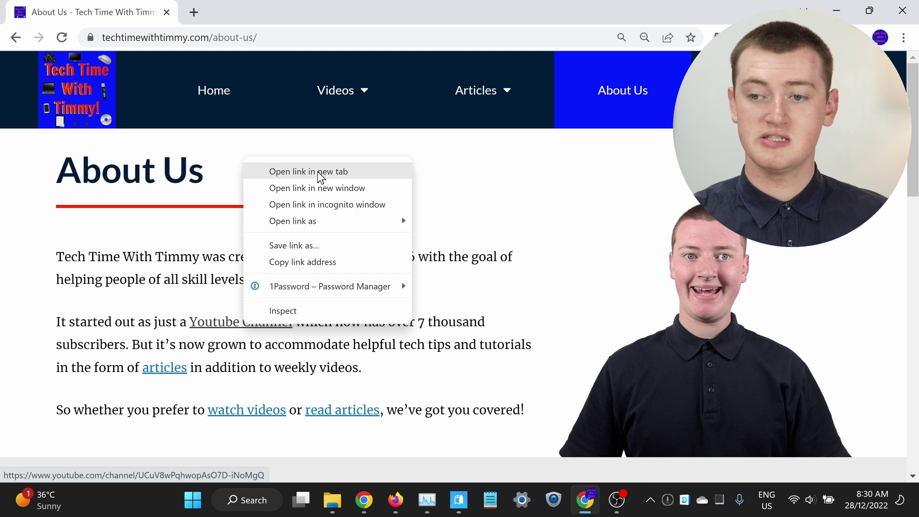
Step: Open the Youtube Channel link in a background tab from its right-click menu
{"action": "left_click", "coordinate": [317, 173]}
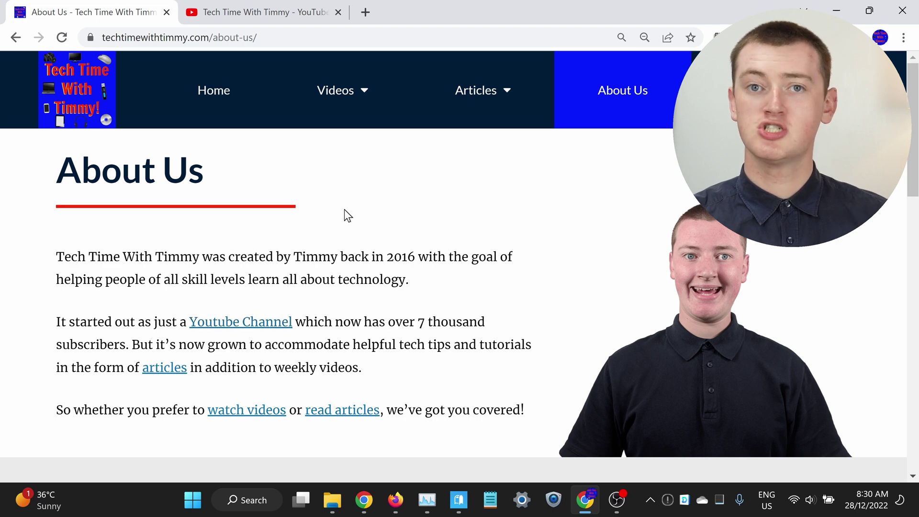
{"action": "scroll", "coordinate": [354, 211], "scroll_direction": "down", "scroll_amount": 2}
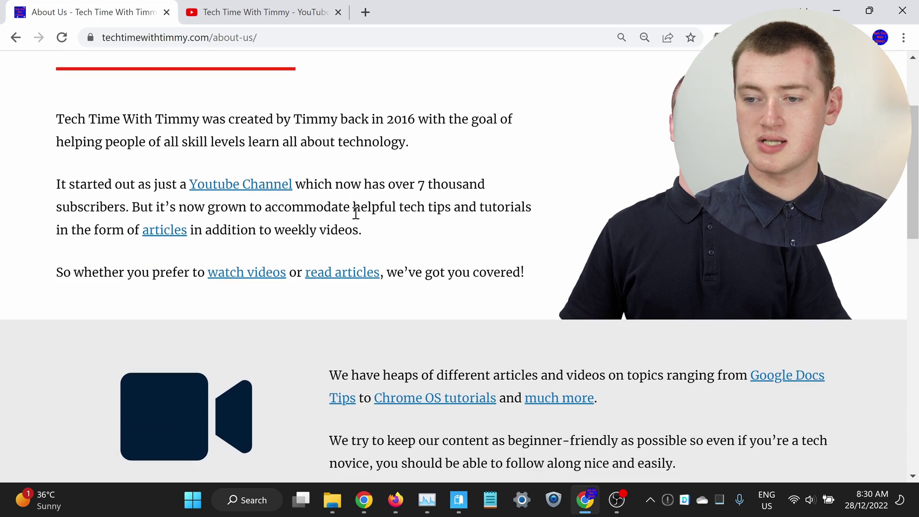
{"action": "scroll", "coordinate": [393, 205], "scroll_direction": "up", "scroll_amount": 2}
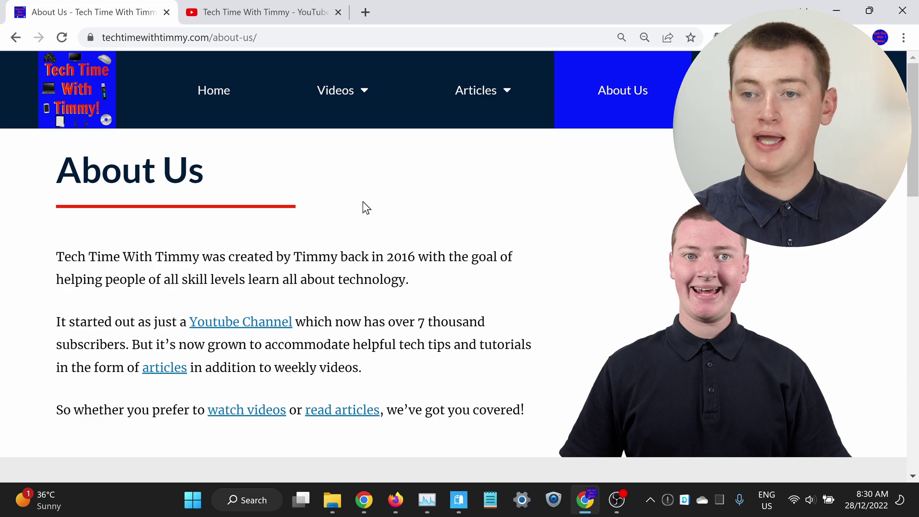
{"action": "left_click", "coordinate": [309, 6]}
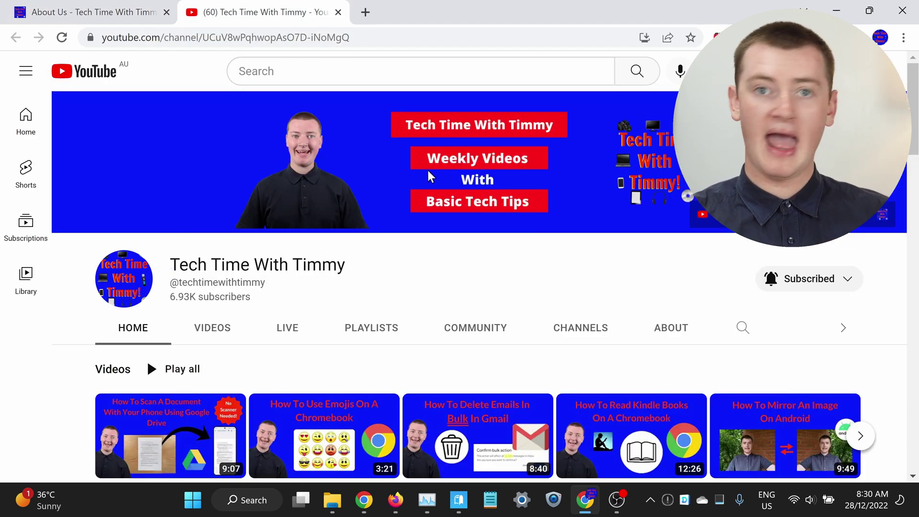
{"action": "scroll", "coordinate": [429, 170], "scroll_direction": "down", "scroll_amount": 2}
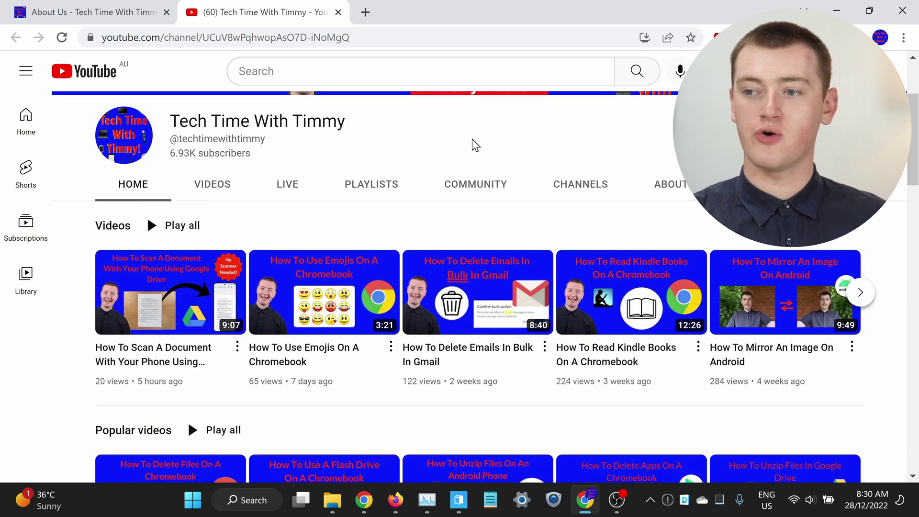
{"action": "scroll", "coordinate": [470, 142], "scroll_direction": "up", "scroll_amount": 2}
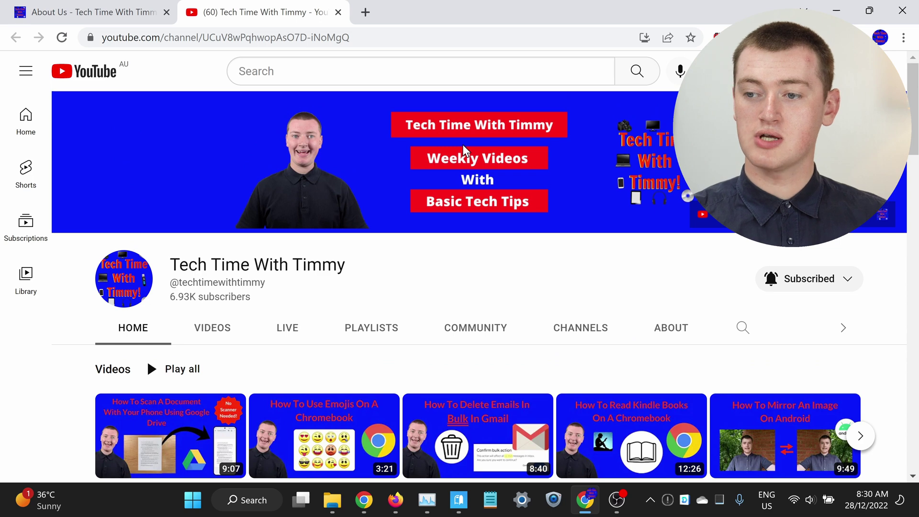
{"action": "left_click", "coordinate": [97, 7]}
{"action": "left_click", "coordinate": [208, 8]}
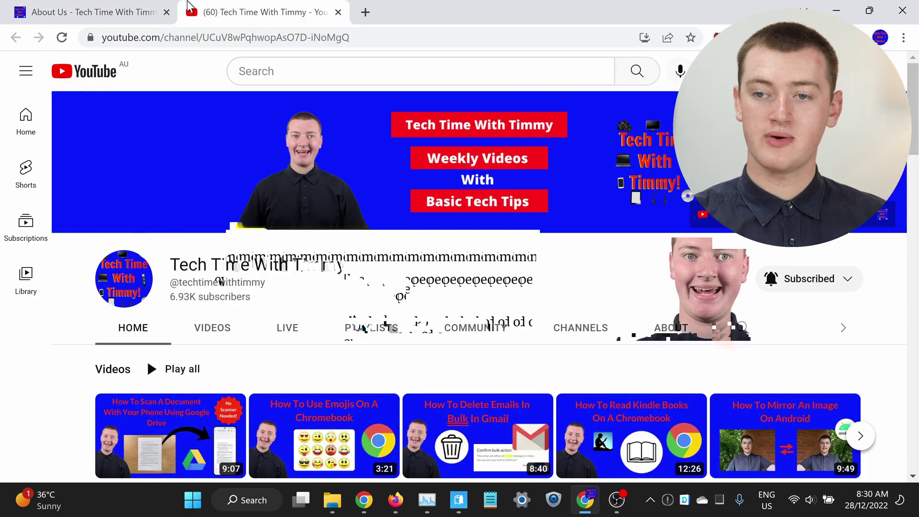
{"action": "left_click", "coordinate": [86, 7]}
{"action": "left_click", "coordinate": [283, 9]}
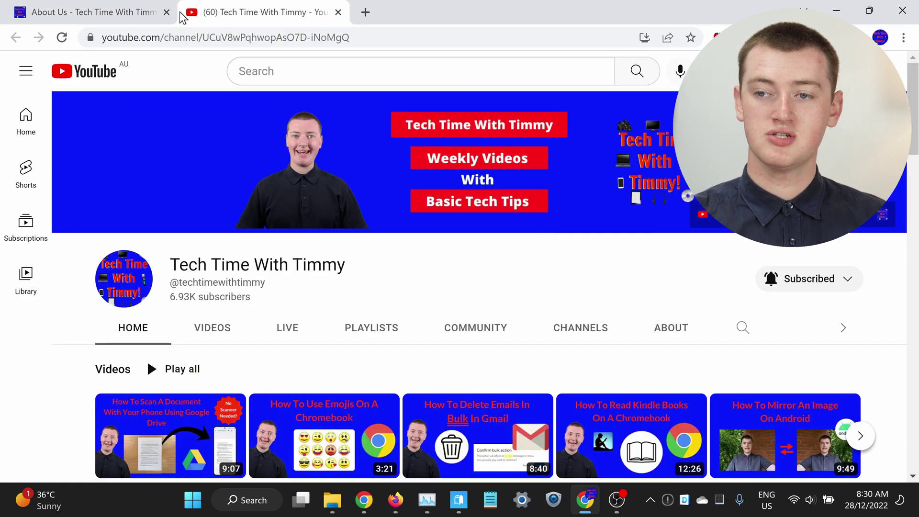
{"action": "left_click", "coordinate": [123, 5]}
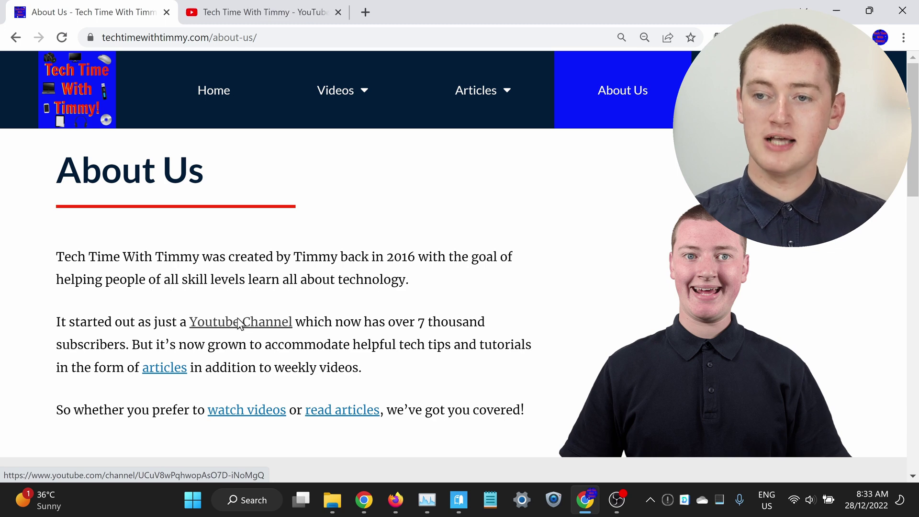
{"action": "left_click", "coordinate": [239, 322]}
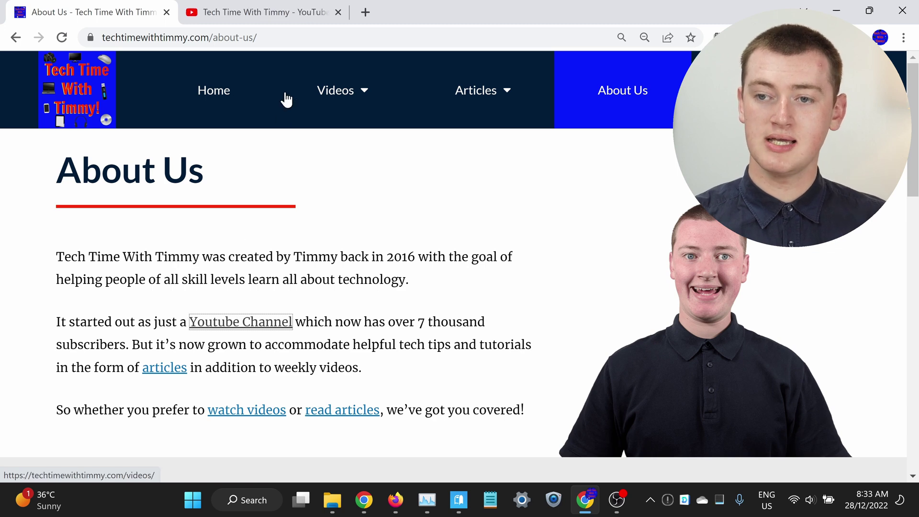
{"action": "left_click", "coordinate": [292, 5]}
{"action": "left_click", "coordinate": [95, 10]}
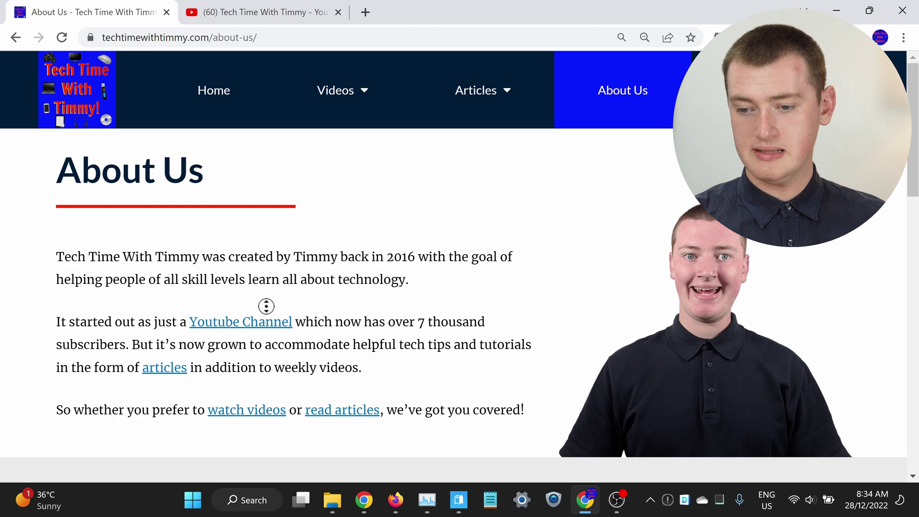
{"action": "scroll", "coordinate": [248, 390], "scroll_direction": "down", "scroll_amount": 1}
{"action": "scroll", "coordinate": [253, 410], "scroll_direction": "down", "scroll_amount": 2}
{"action": "scroll", "coordinate": [257, 422], "scroll_direction": "down", "scroll_amount": 2}
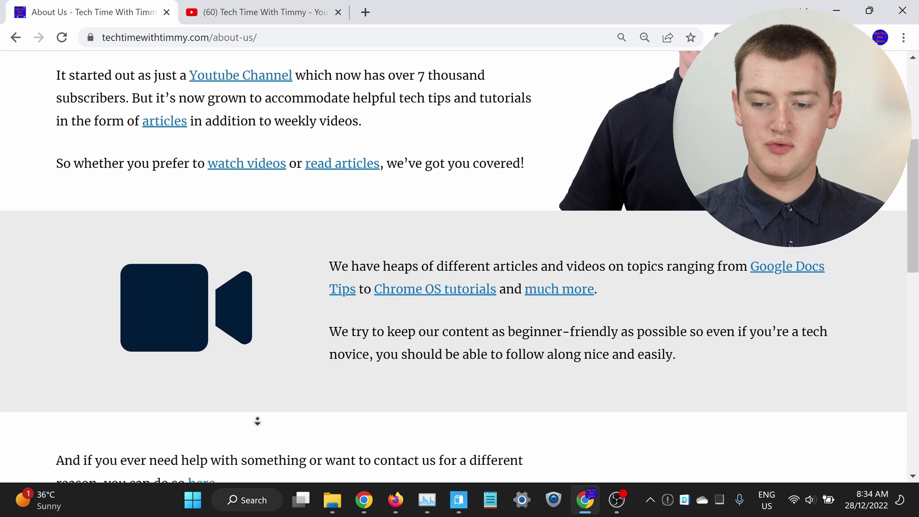
{"action": "scroll", "coordinate": [257, 421], "scroll_direction": "down", "scroll_amount": 1}
{"action": "scroll", "coordinate": [280, 216], "scroll_direction": "up", "scroll_amount": 5}
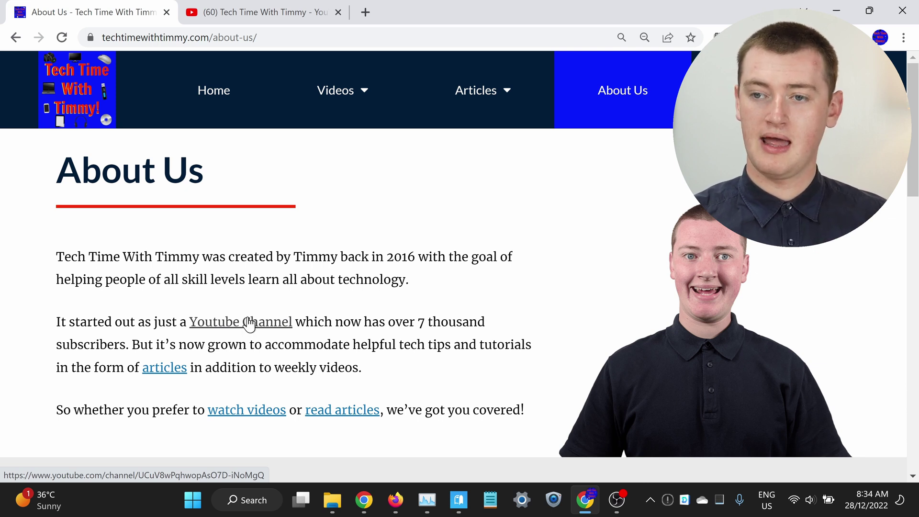
Step: Open a second background tab of the Youtube Channel link with a middle-click
{"action": "middle_click", "coordinate": [248, 323]}
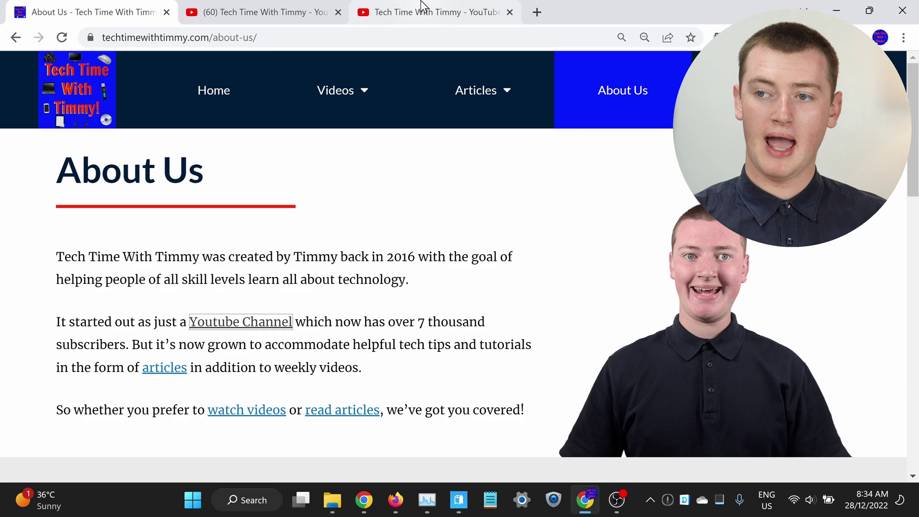